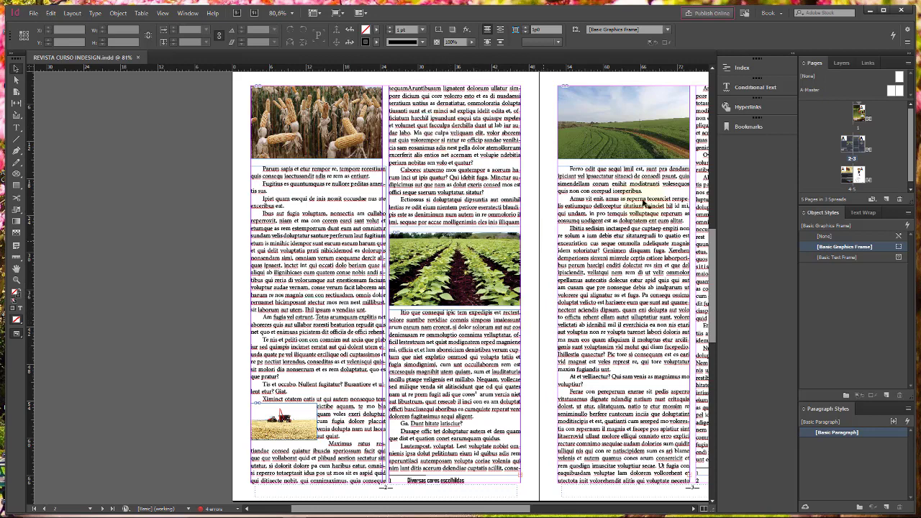
click(860, 163)
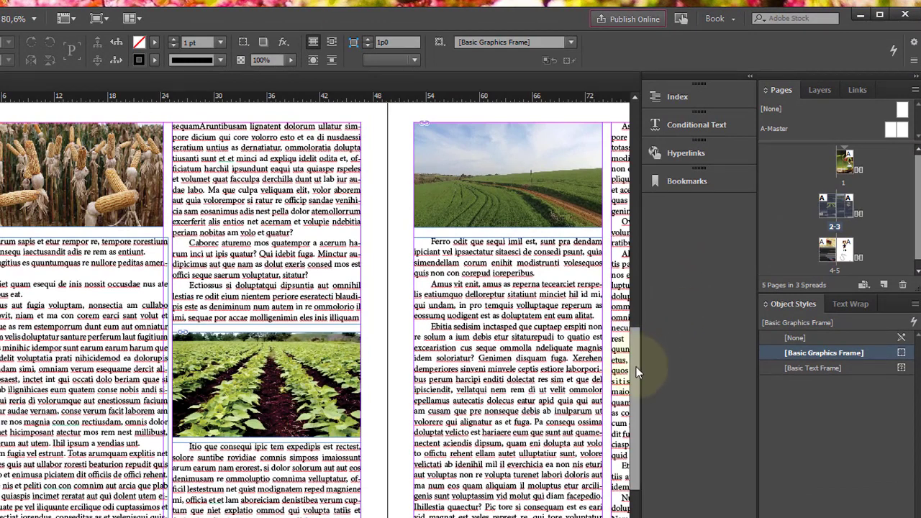
click(733, 20)
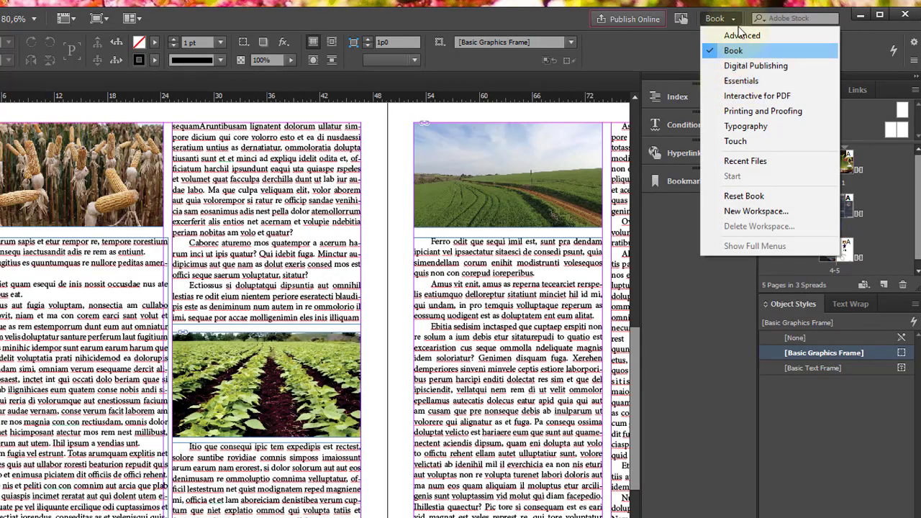
click(735, 21)
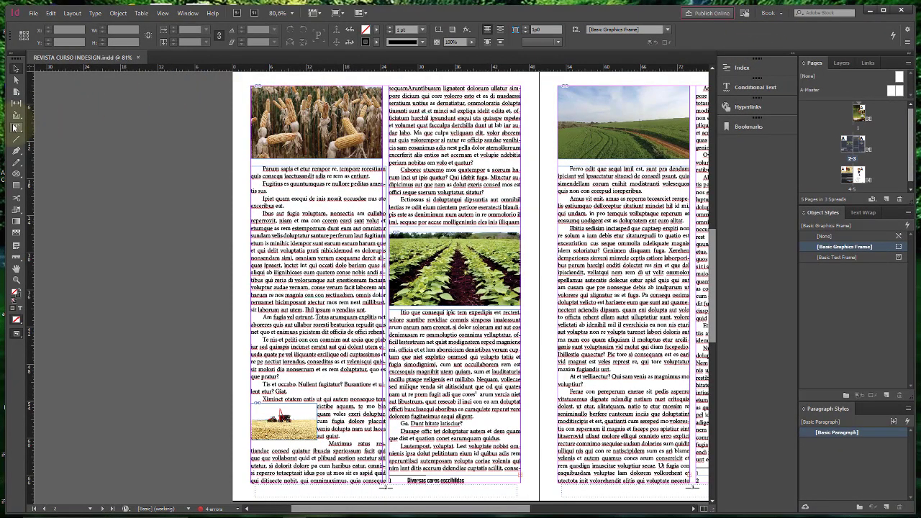
Split "Parum sapis" onto its own line at the start of the text below the corn photo on page 2
key(t)
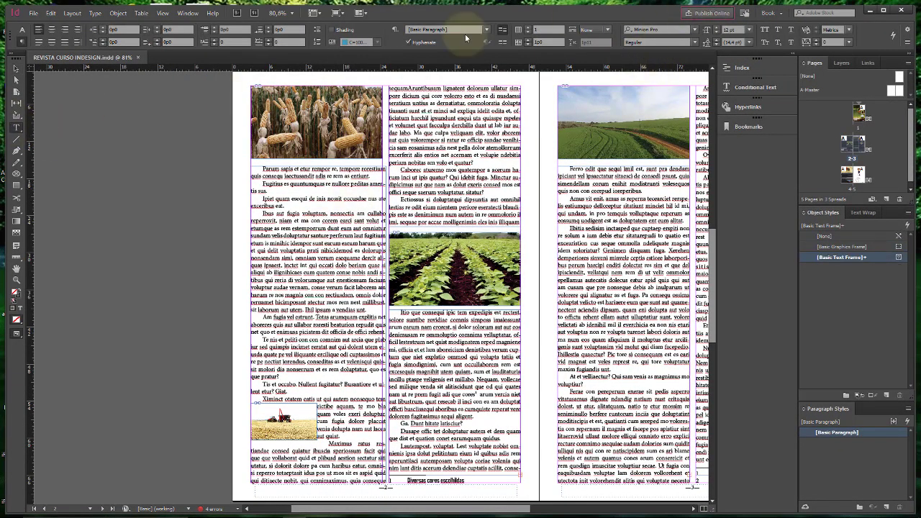
click(280, 186)
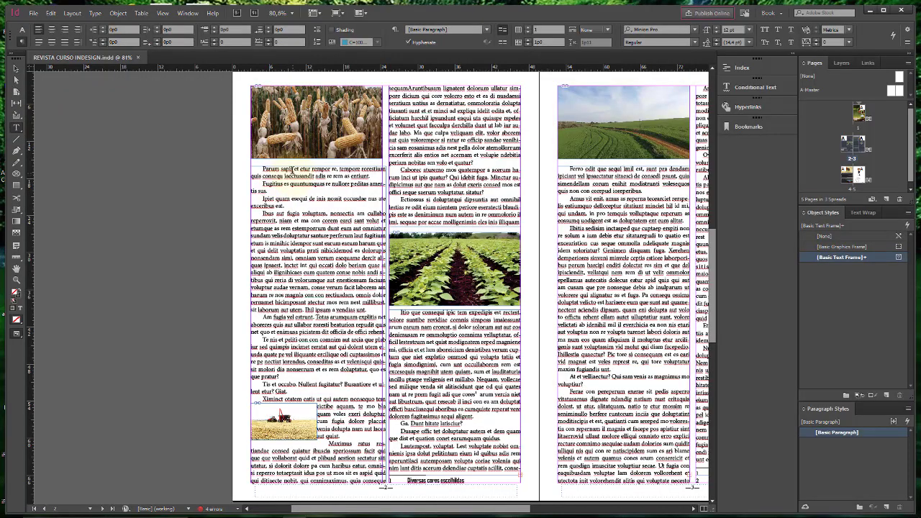
click(292, 170)
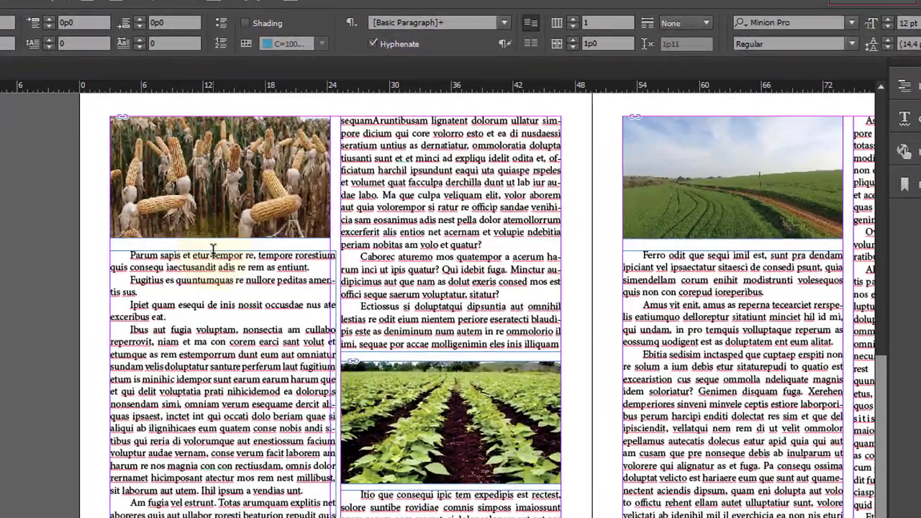
key(Return)
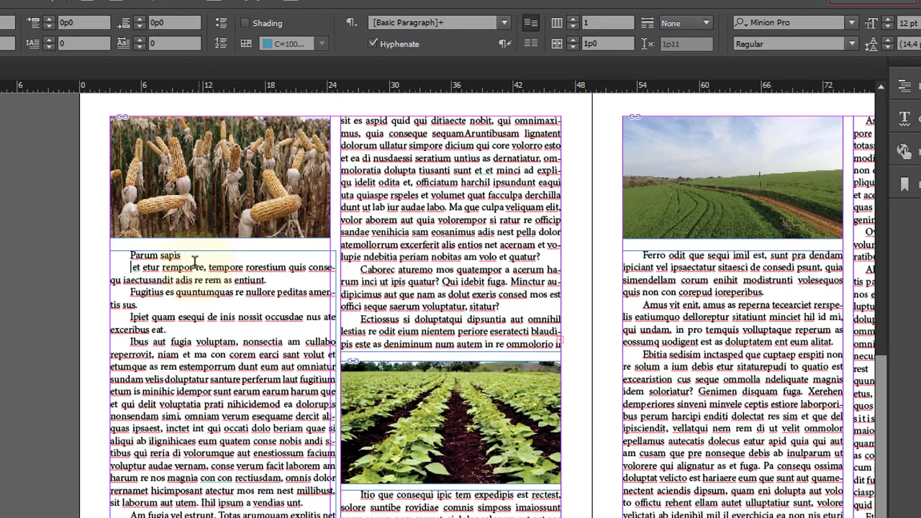
Replace "Parum sapis" with the heading INTRODUÇÃO and select the heading text
drag(193, 257, 127, 255)
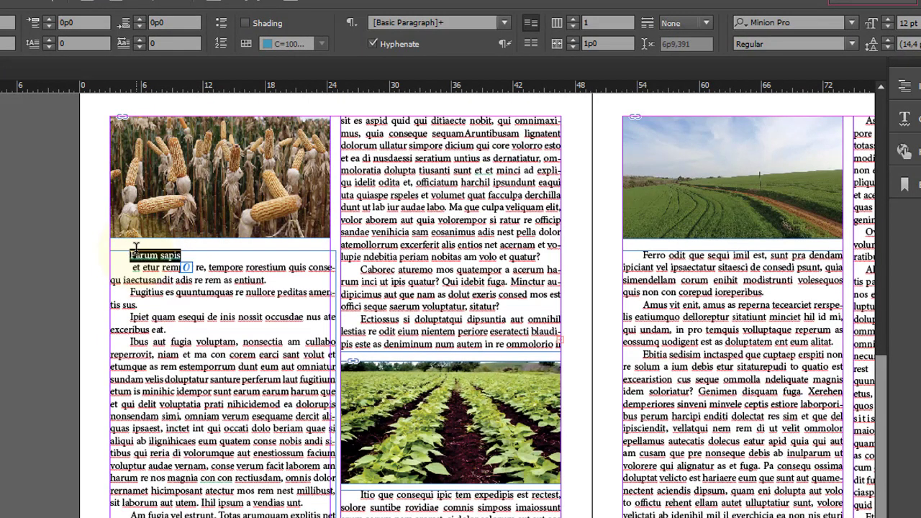
text(INTROD)
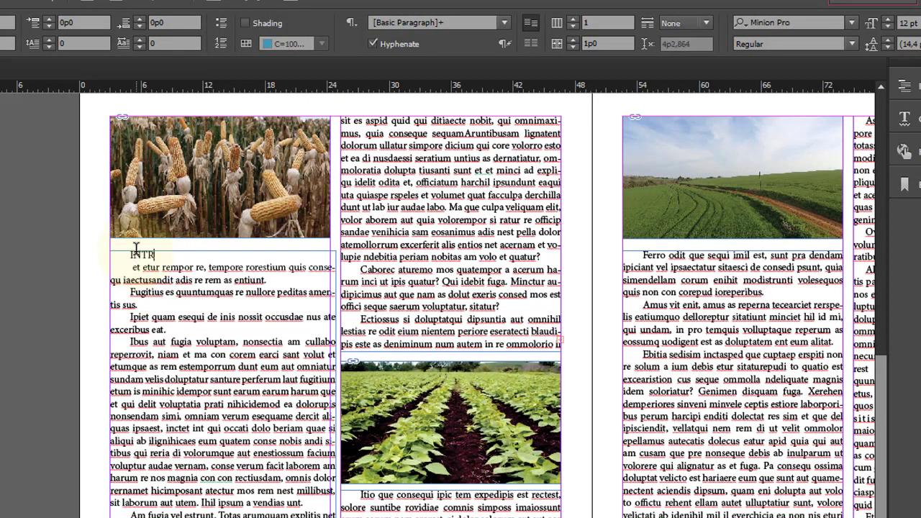
text(UC)
text(A)
key(BackSpace)
text(ÃO)
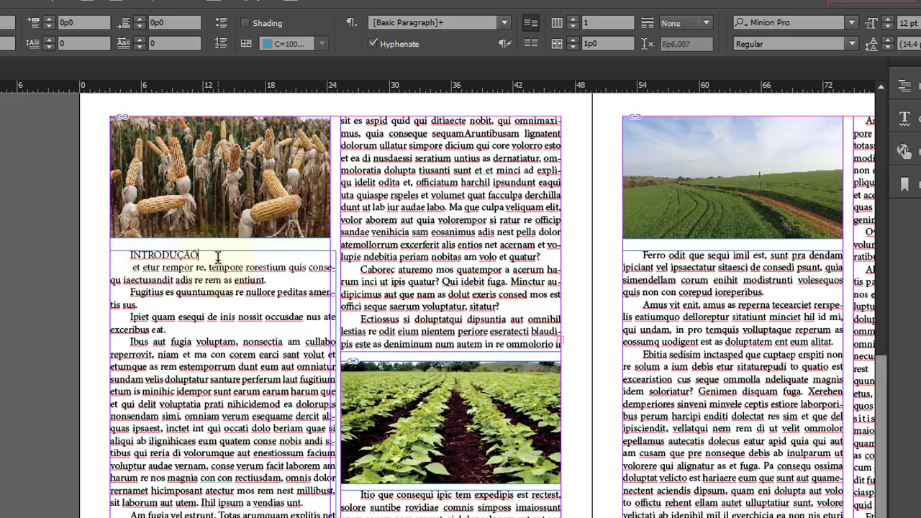
drag(200, 256, 131, 244)
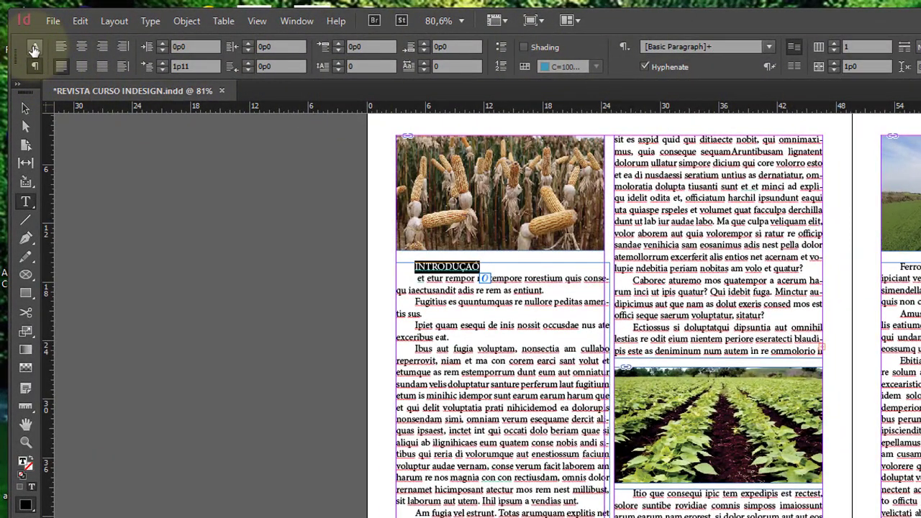
click(33, 49)
click(33, 67)
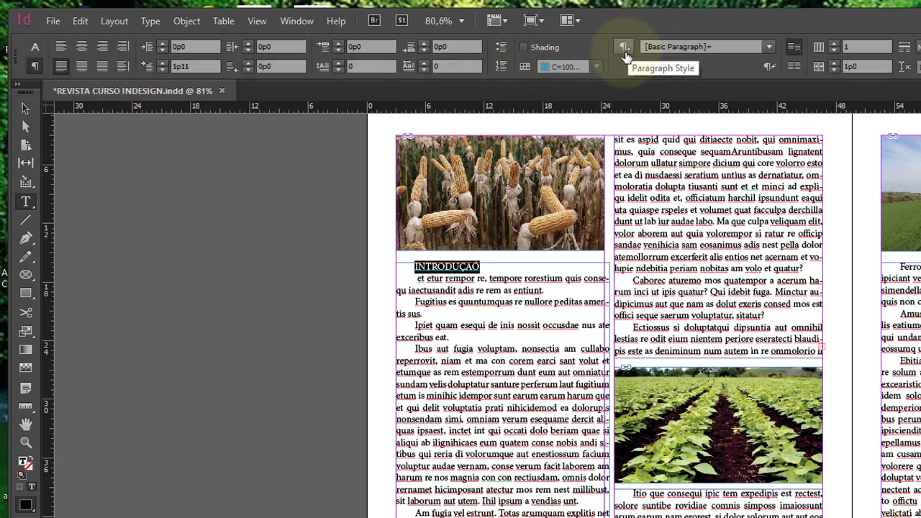
click(713, 49)
click(716, 49)
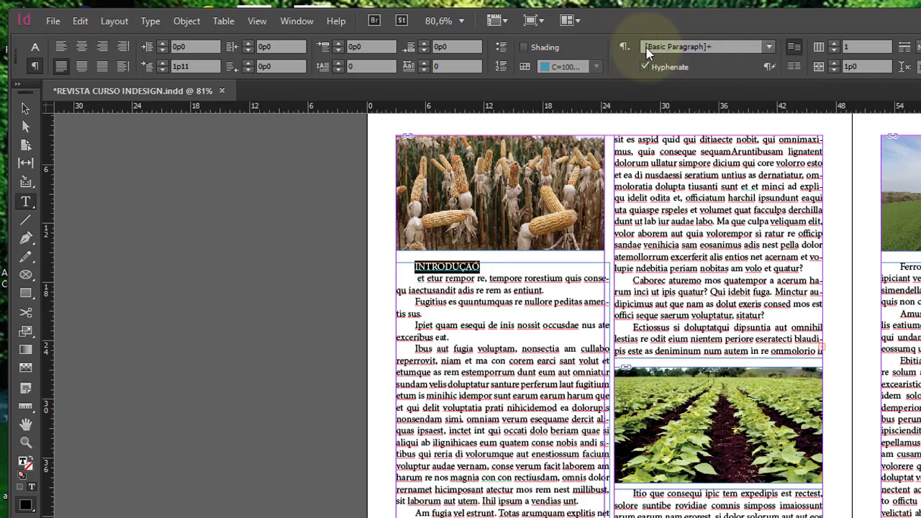
click(624, 46)
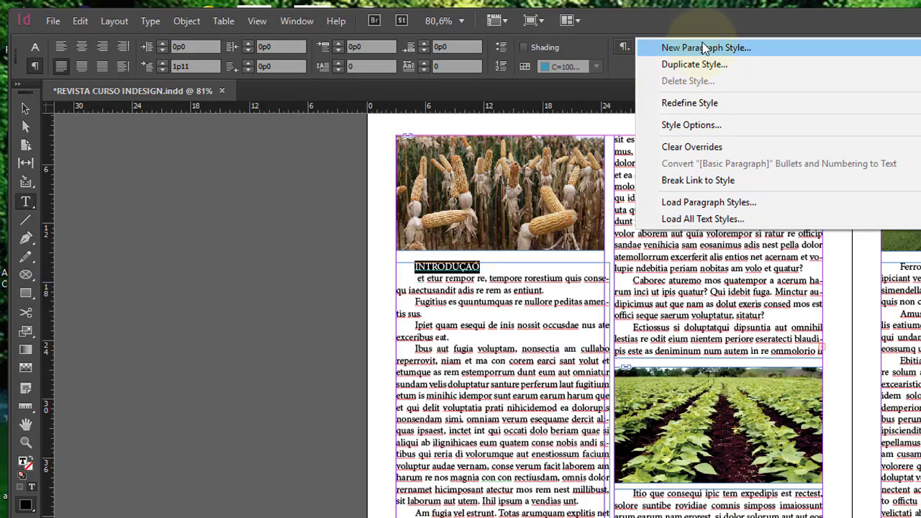
click(707, 21)
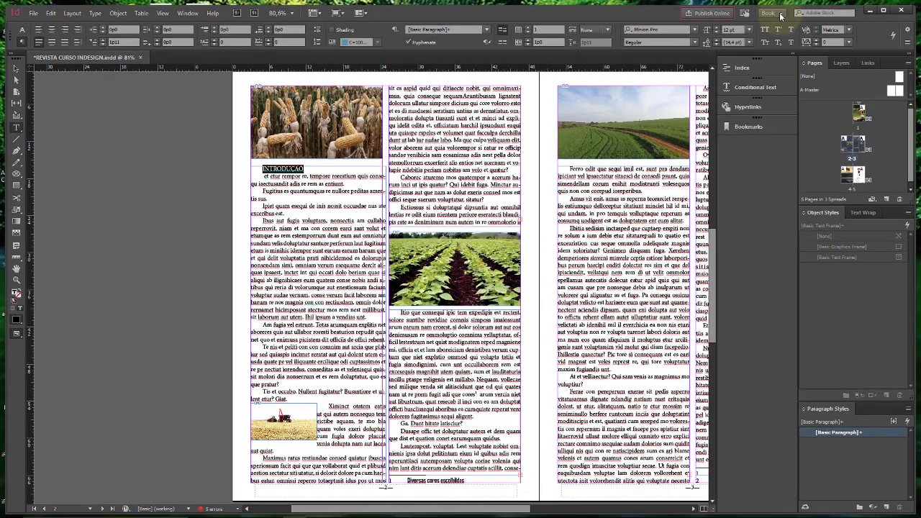
click(769, 13)
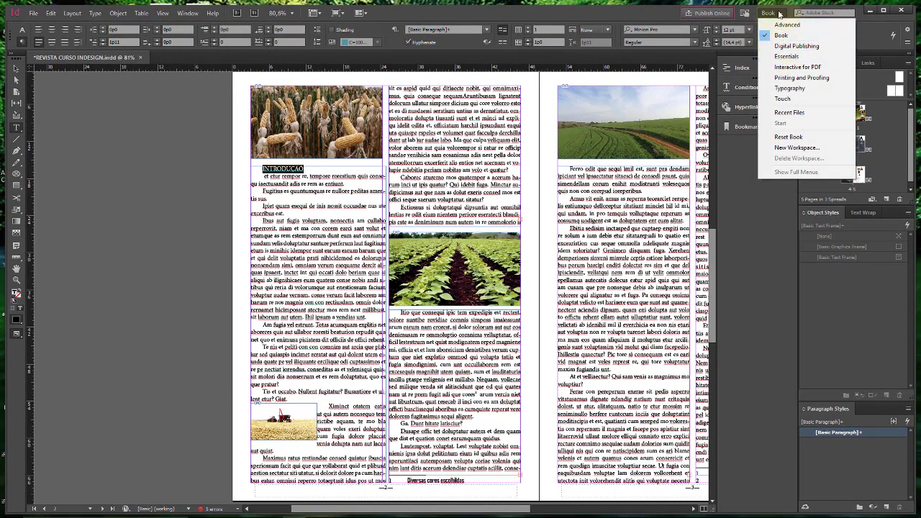
click(876, 27)
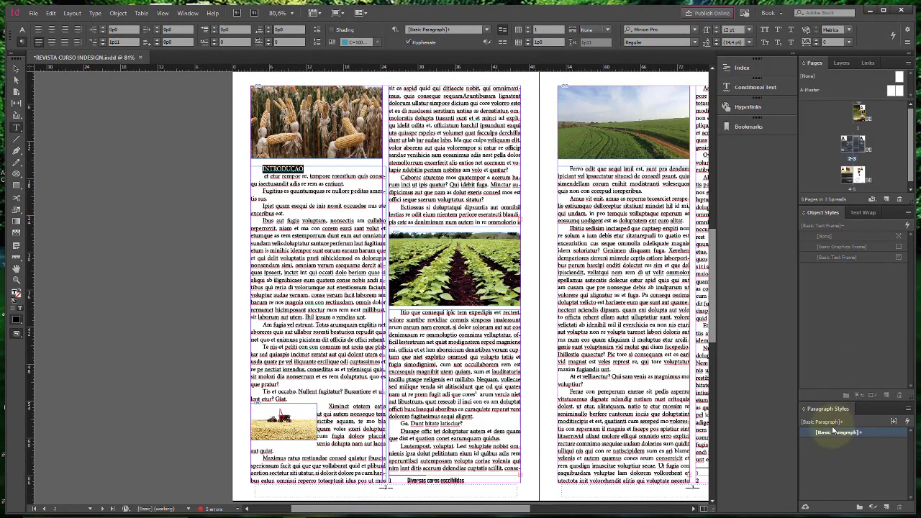
Start a new paragraph style from the selected heading and name it "Estilo Título"
click(909, 409)
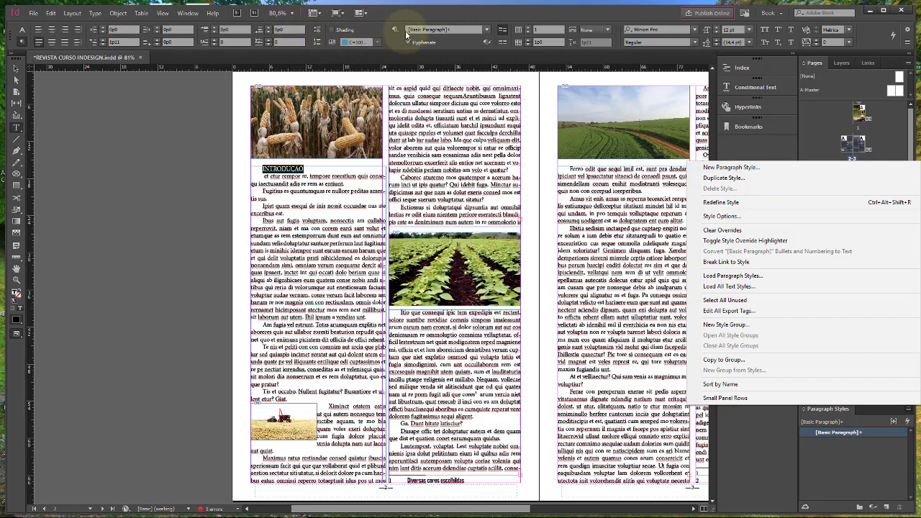
click(747, 168)
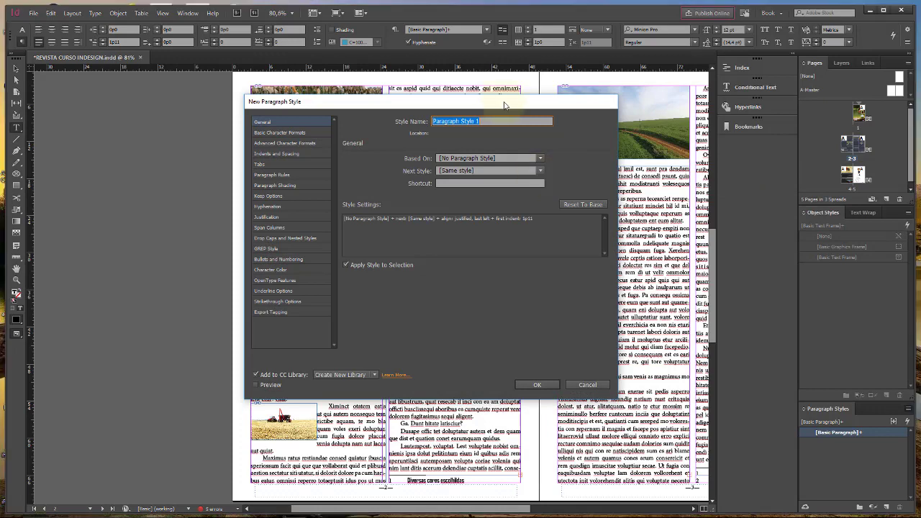
drag(490, 102, 502, 143)
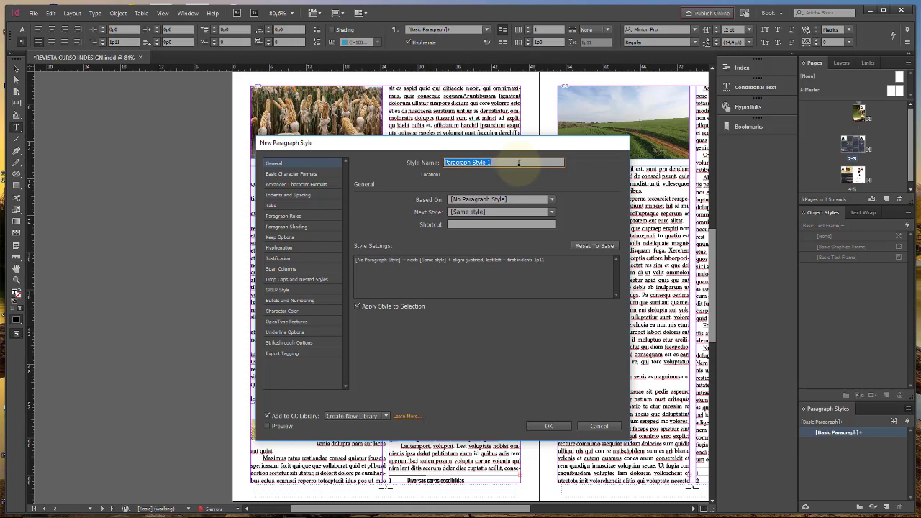
text(Estilo Titulo)
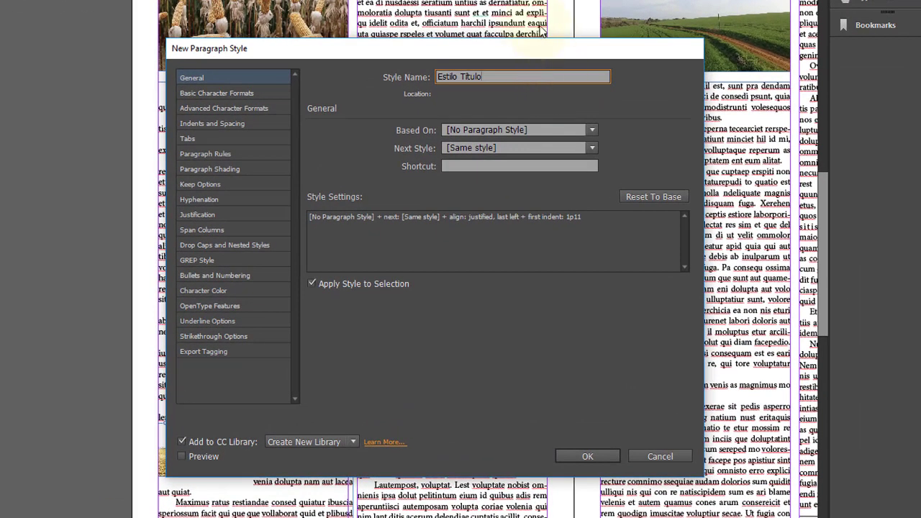
click(478, 168)
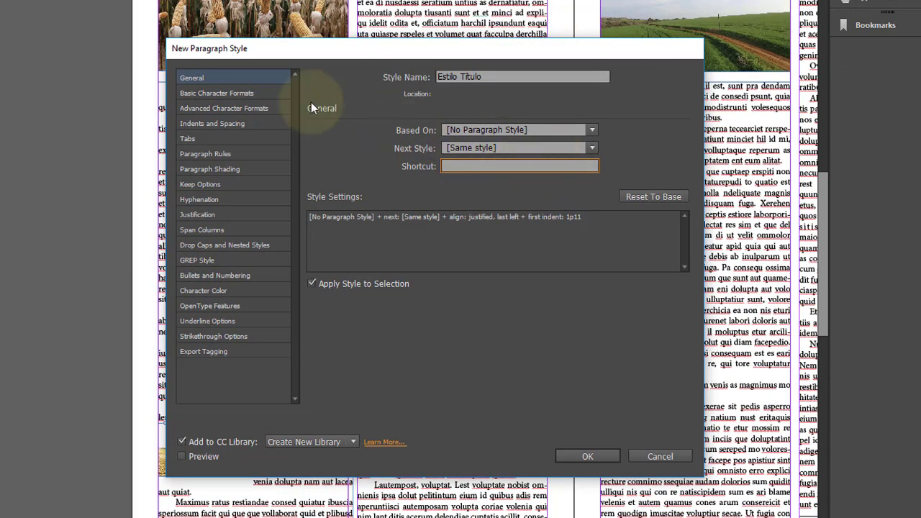
Format the new style as Myriad Pro, 14 pt, underlined and All Caps, and apply it to the INTRODUÇÃO heading
click(220, 94)
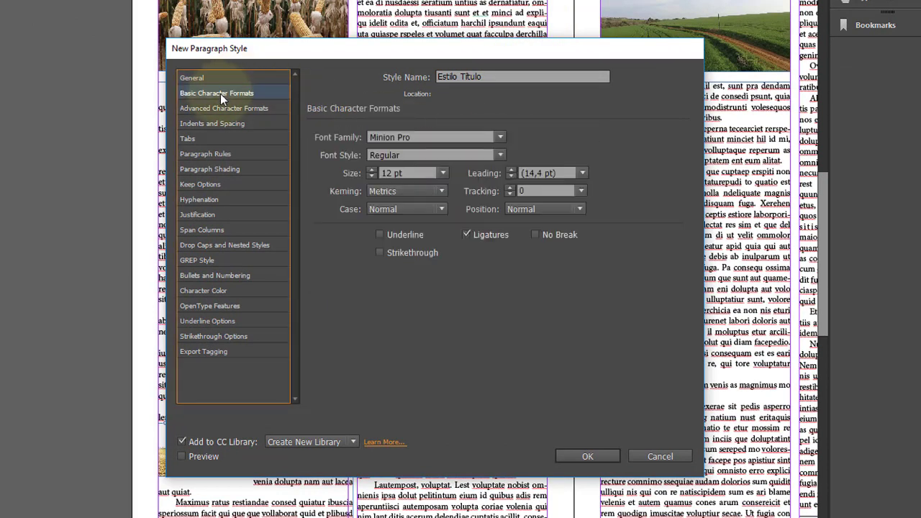
click(499, 138)
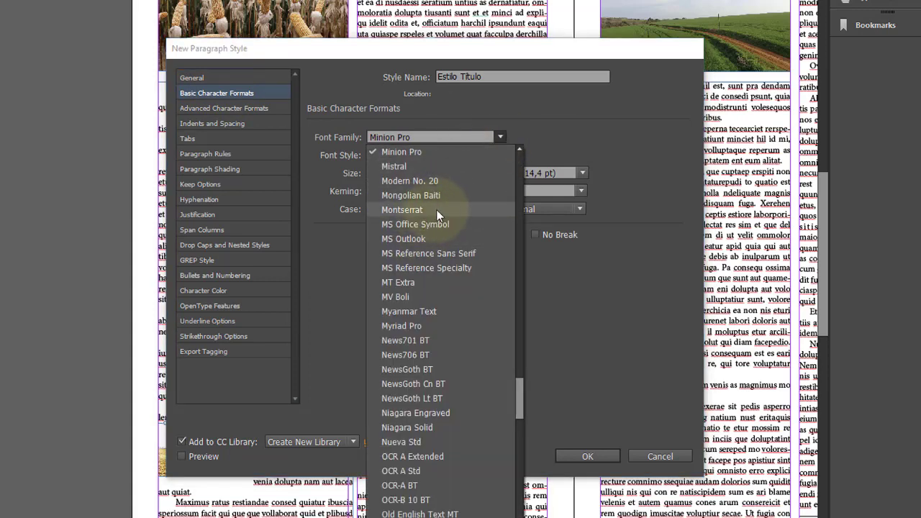
click(447, 325)
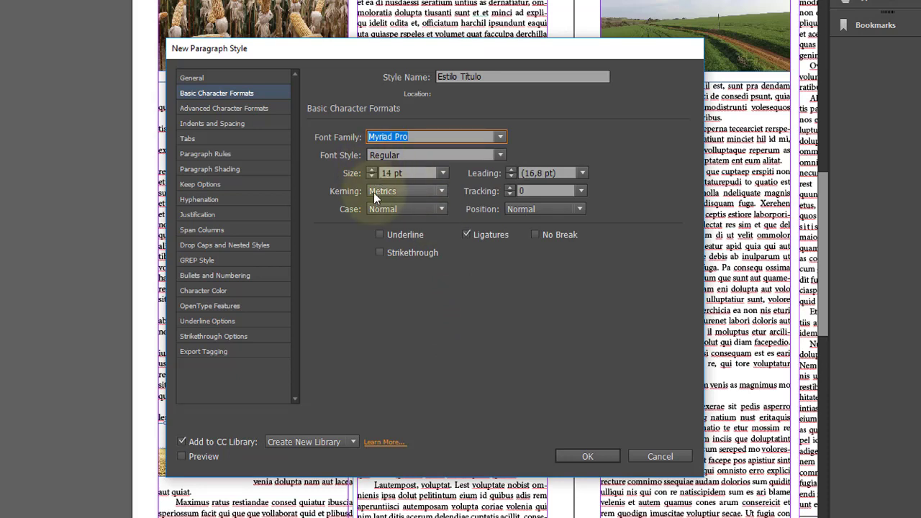
click(380, 235)
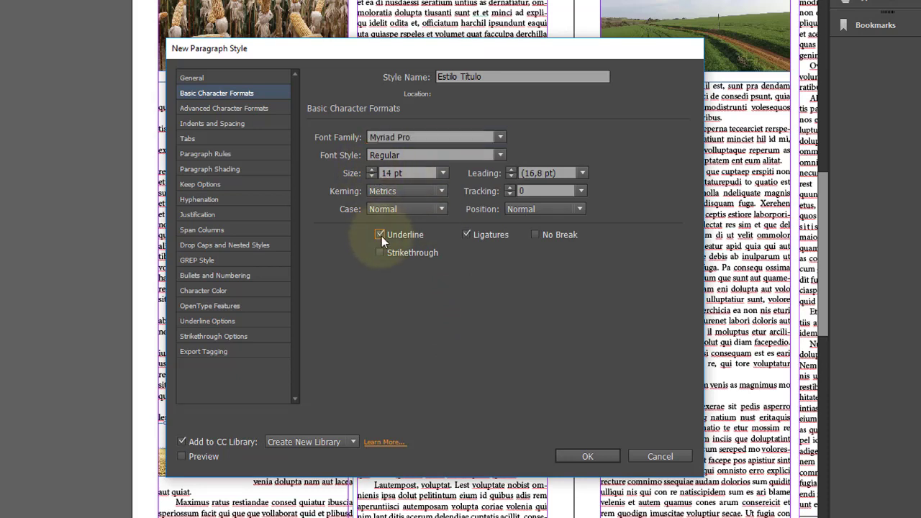
click(441, 209)
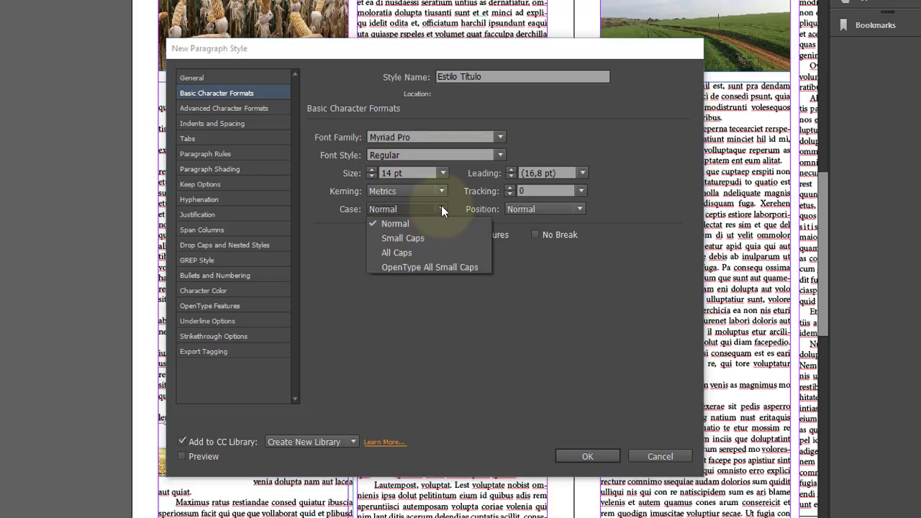
click(415, 252)
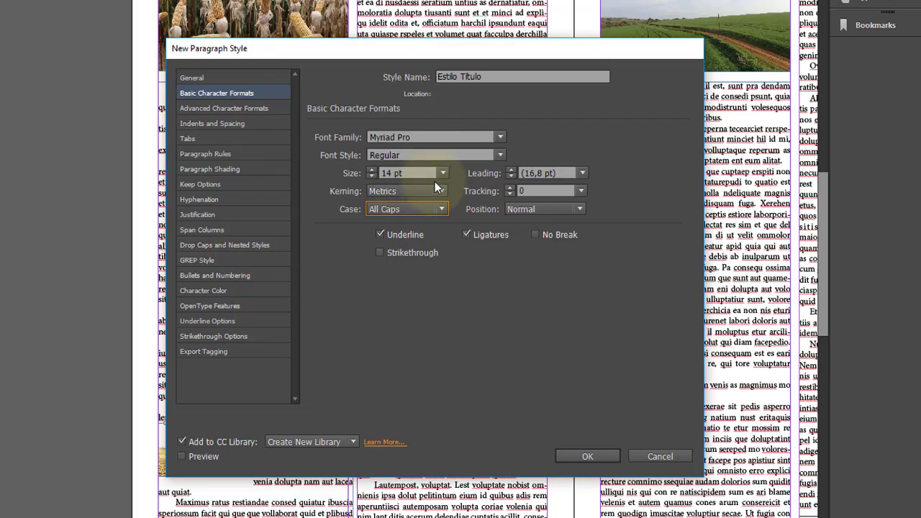
click(593, 455)
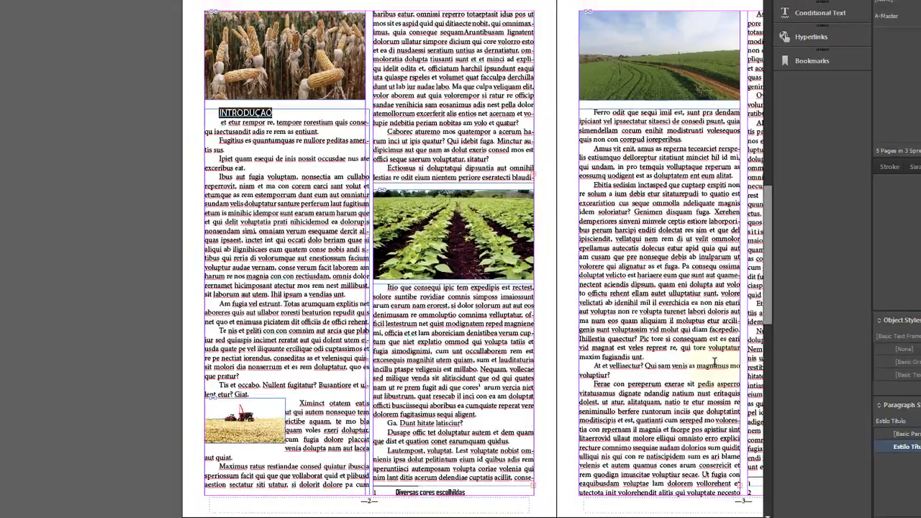
click(835, 413)
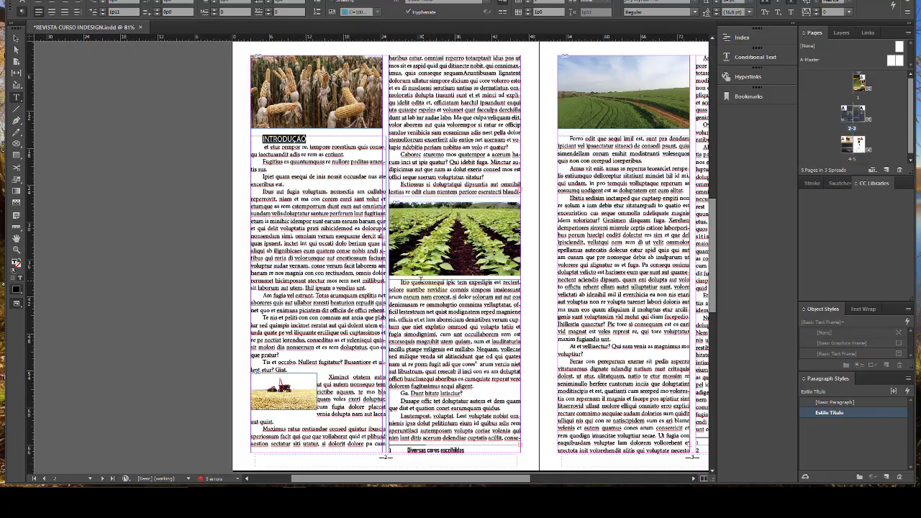
Split "Itio que consequi" onto its own line below the crop-rows photo and apply the Estilo Título style to it
click(448, 280)
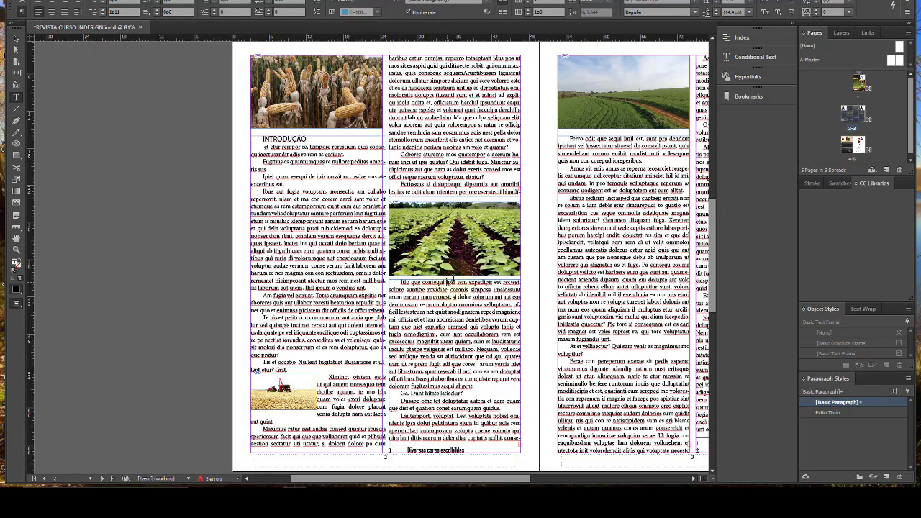
key(Return)
triple_click(431, 282)
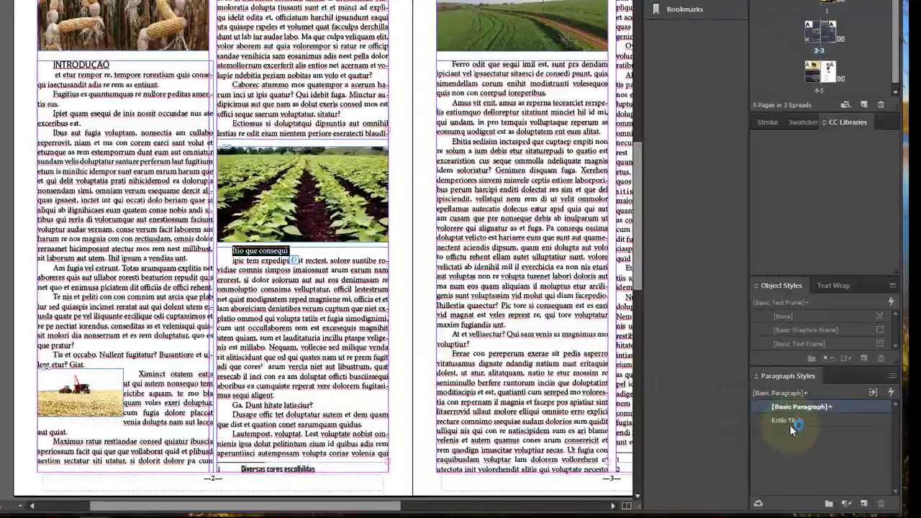
click(795, 423)
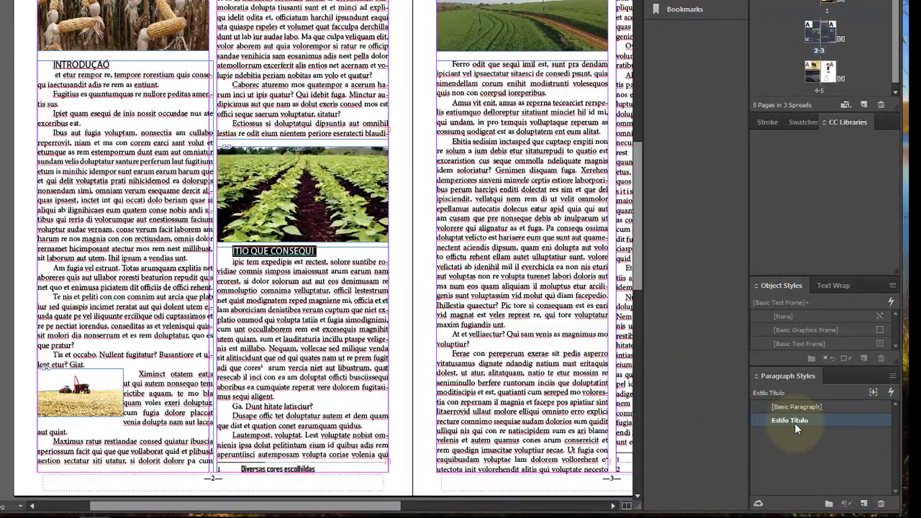
Split "At et velliaectur?" onto its own line on page 3 and apply the Estilo Título style to it
drag(388, 505, 452, 512)
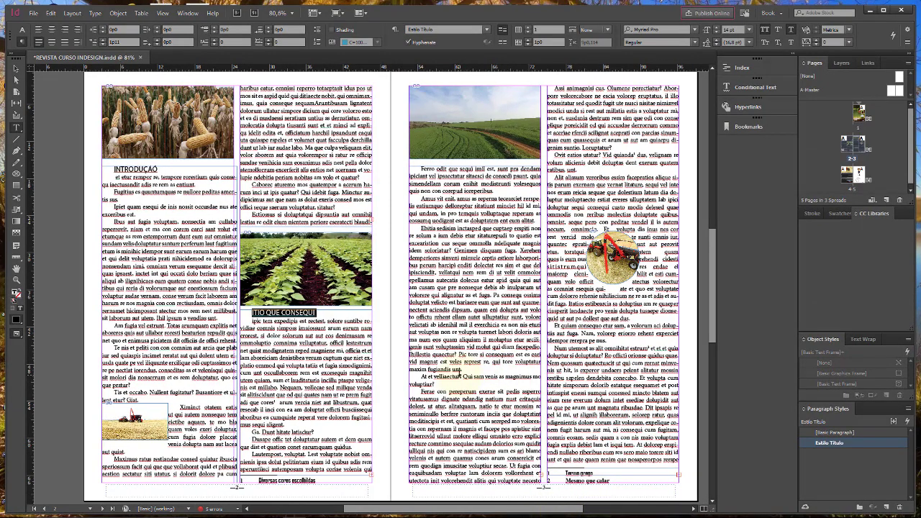
click(459, 374)
key(Return)
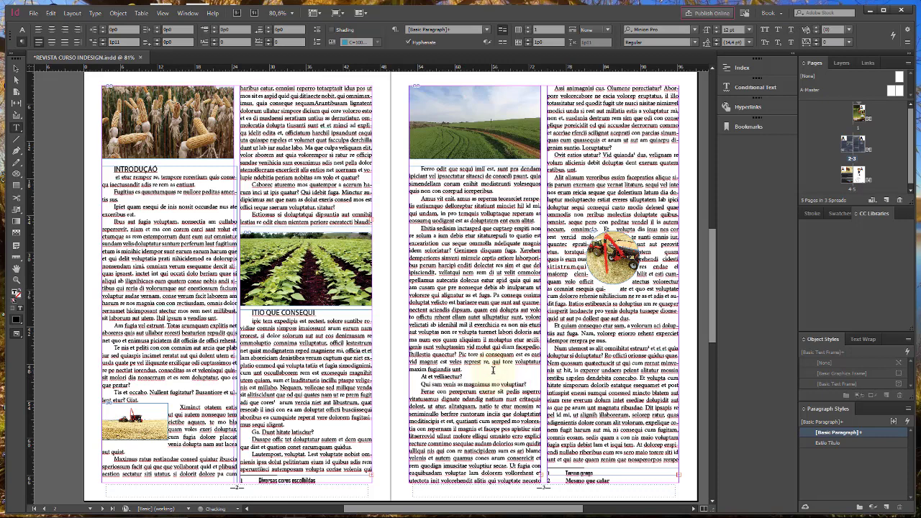
drag(464, 377, 431, 377)
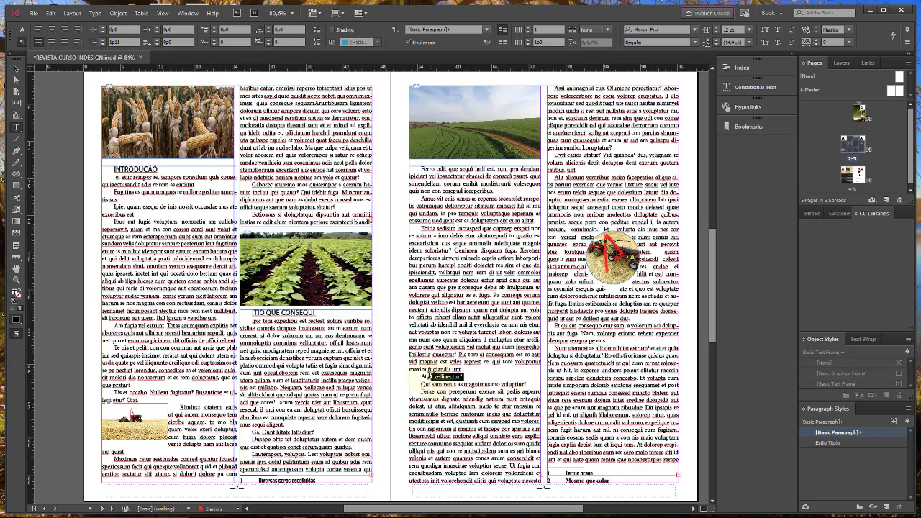
click(841, 442)
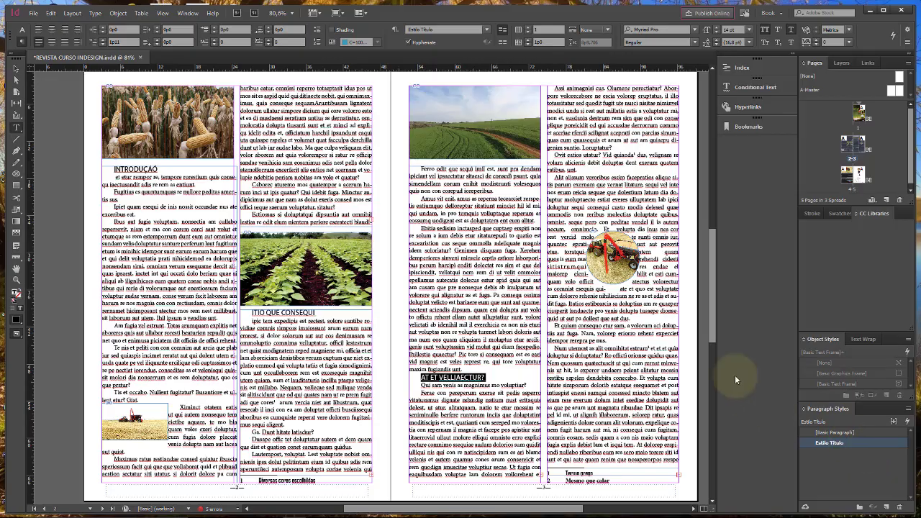
mouse_move(713, 243)
mouse_down()
mouse_move(713, 295)
mouse_move(716, 257)
mouse_up()
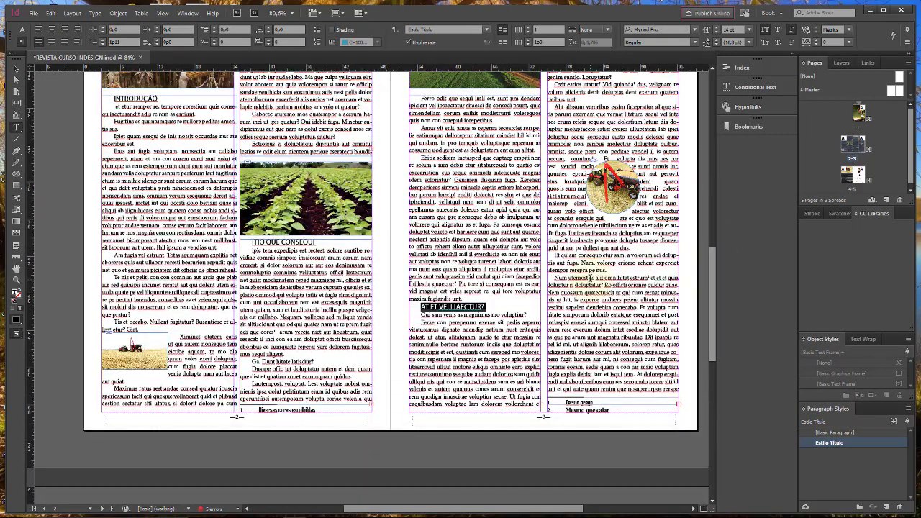
click(557, 278)
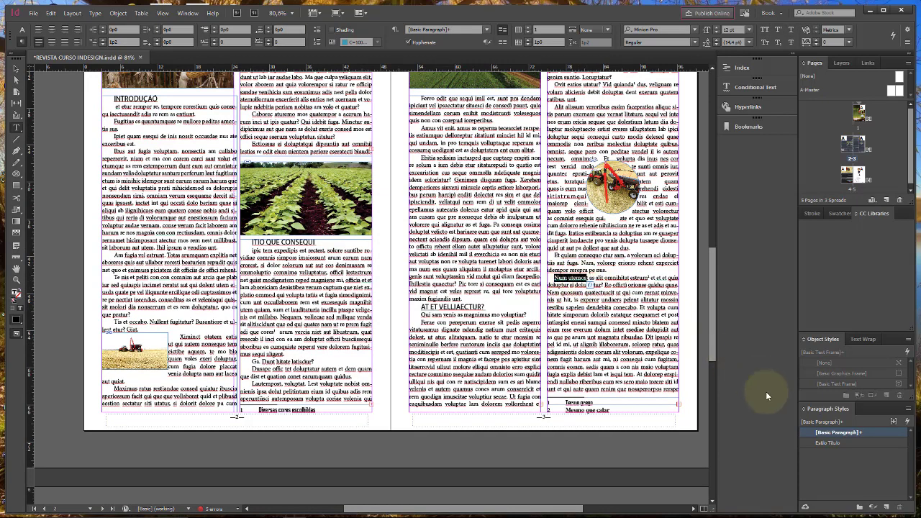
click(847, 443)
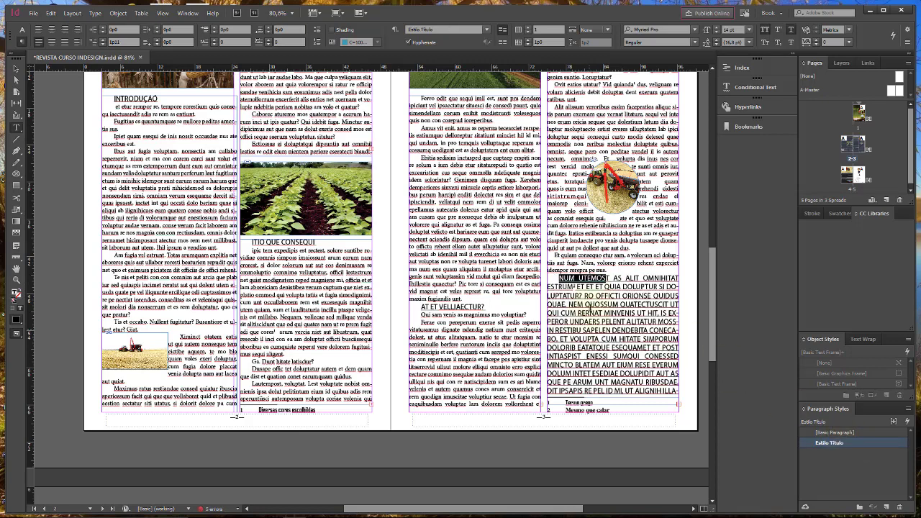
key(ctrl+z)
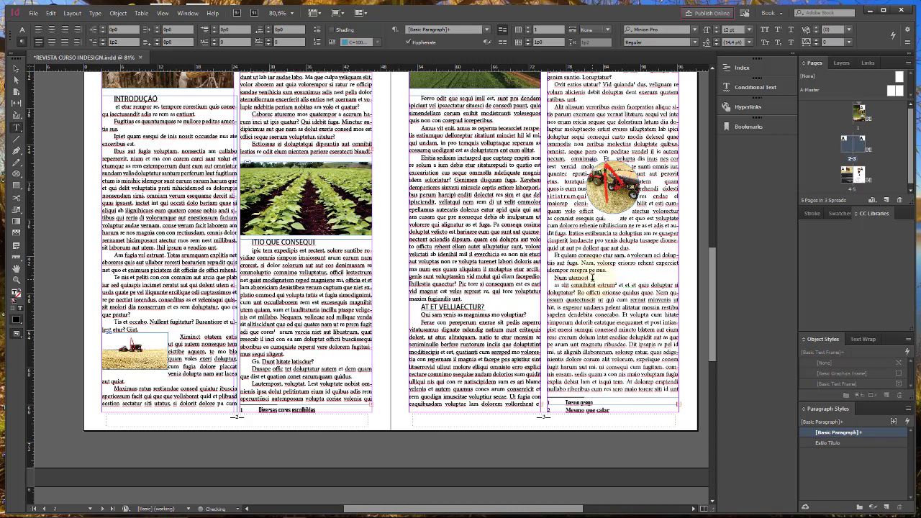
Apply the Estilo Título style to the separate "Num utemost" line in the second column of page 3
drag(592, 278, 557, 278)
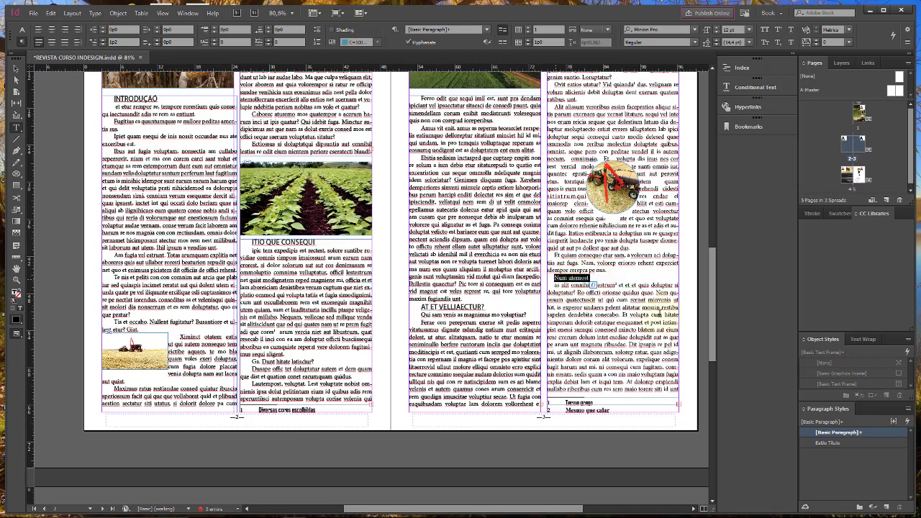
click(829, 442)
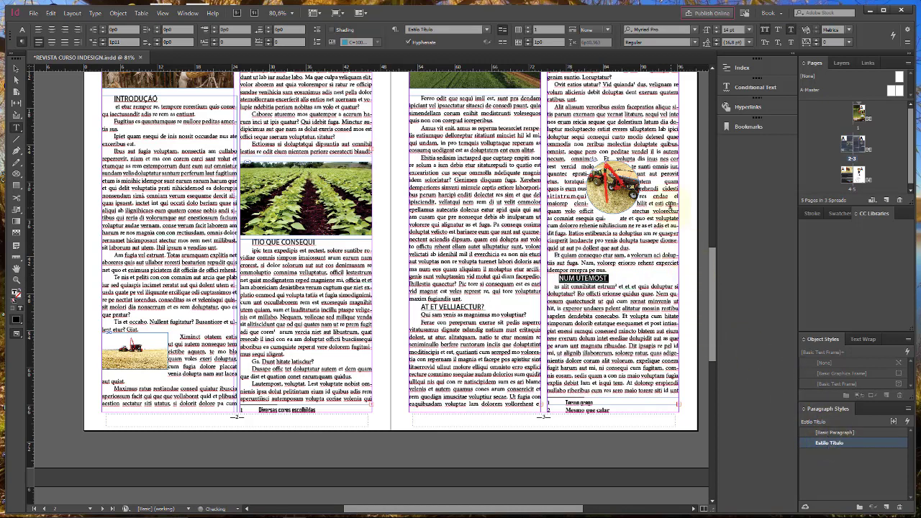
Split "Ovidell" onto its own line in the page 4 text and apply the Estilo Título style to it
drag(713, 259, 713, 396)
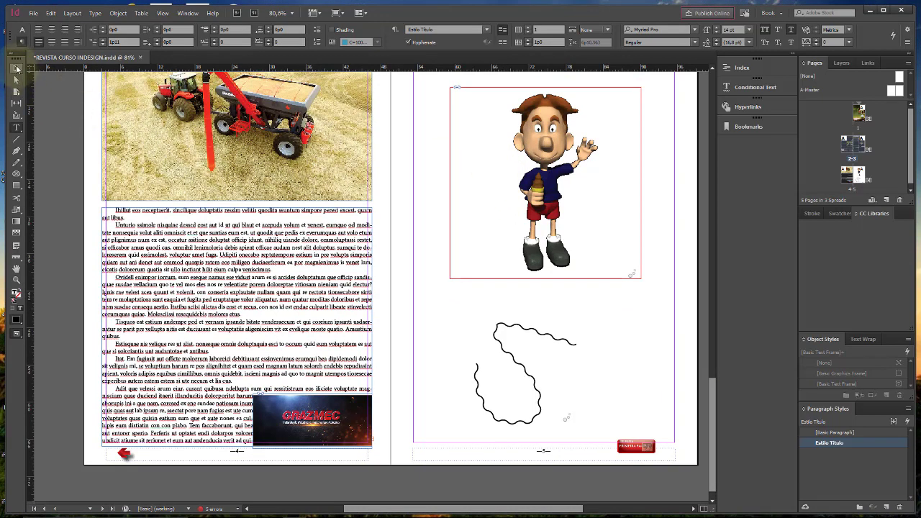
click(257, 274)
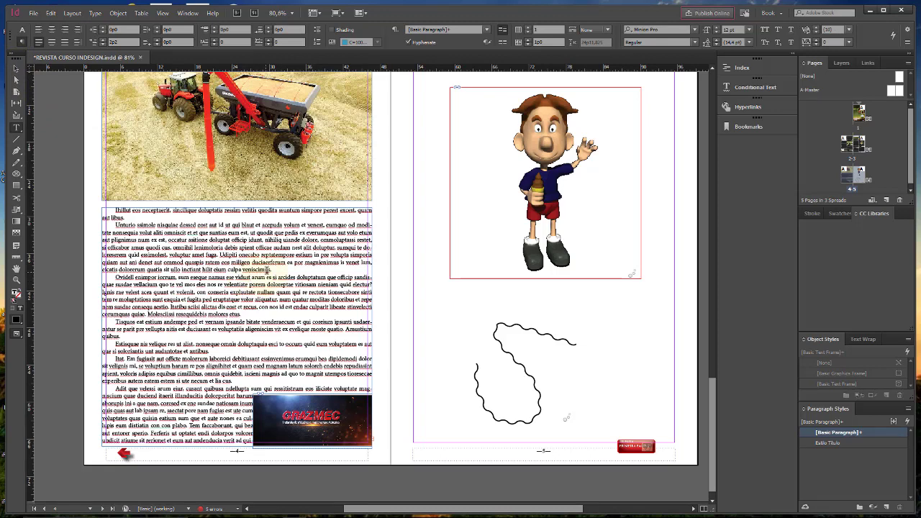
double_click(266, 269)
key(Left)
click(133, 276)
key(Return)
double_click(125, 277)
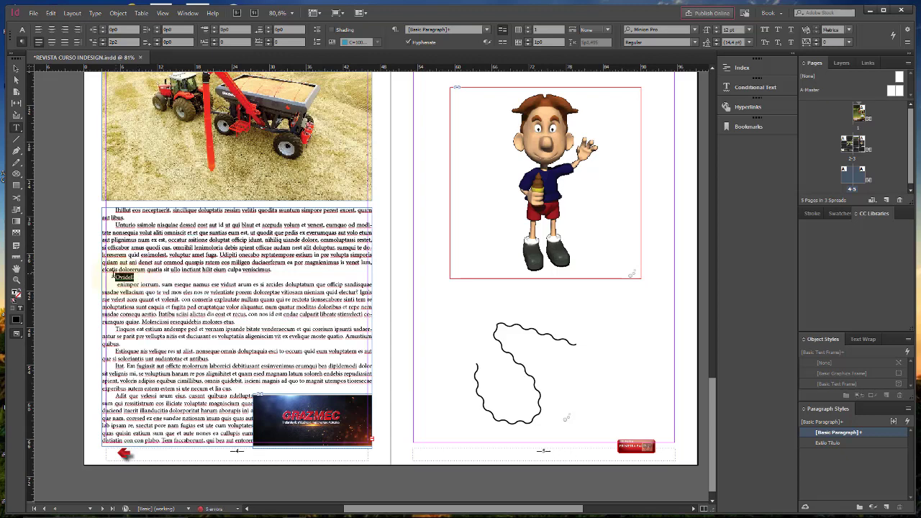
click(836, 443)
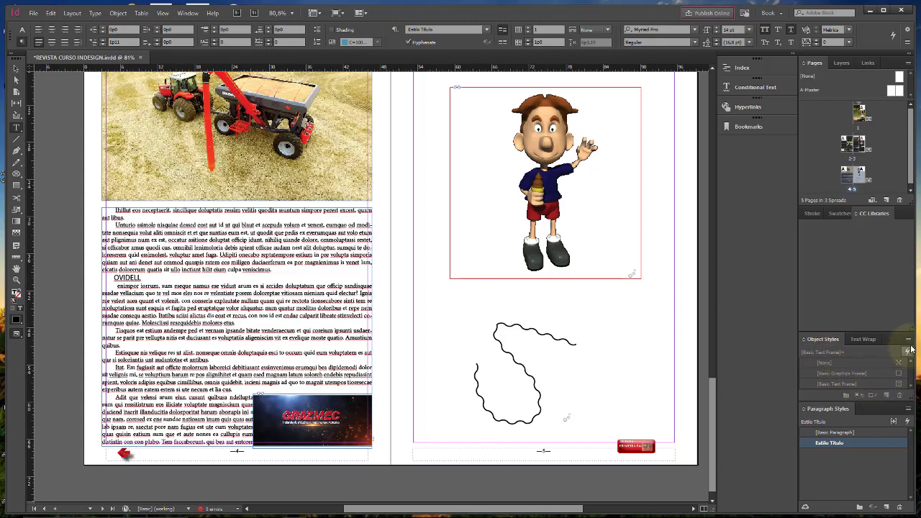
click(908, 409)
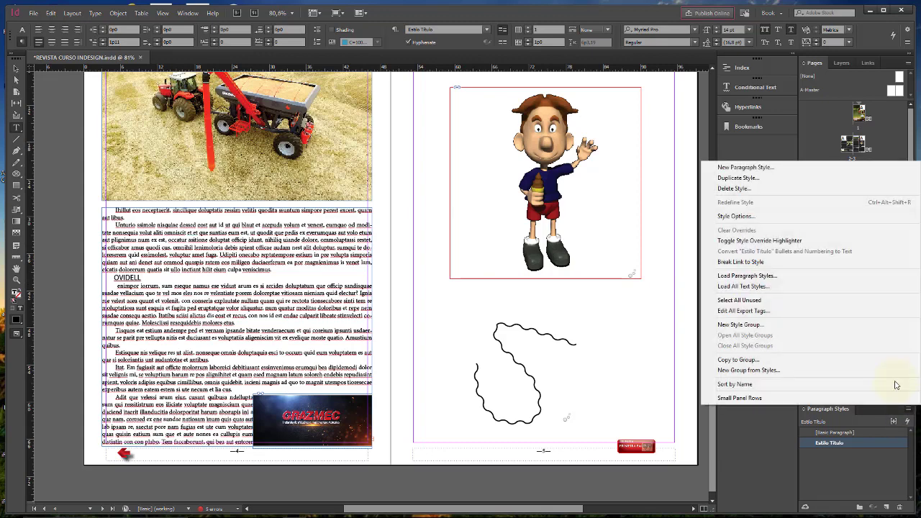
click(802, 168)
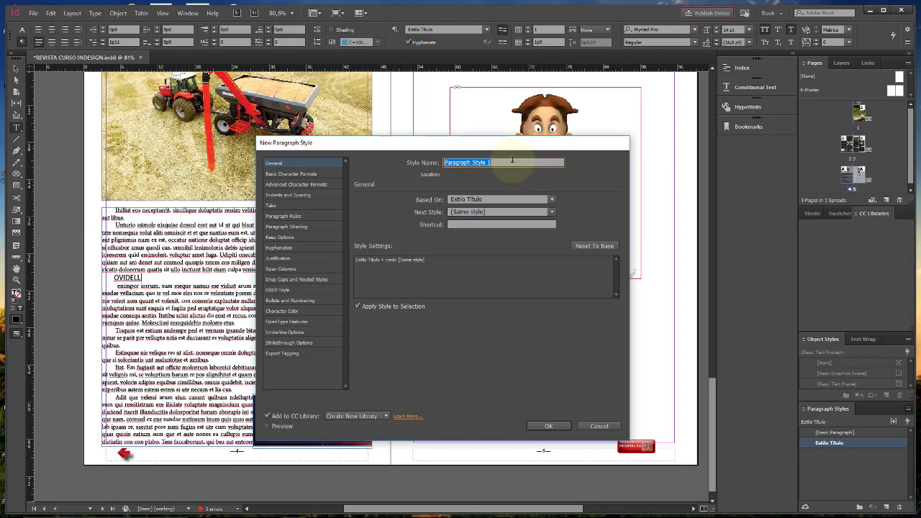
click(608, 426)
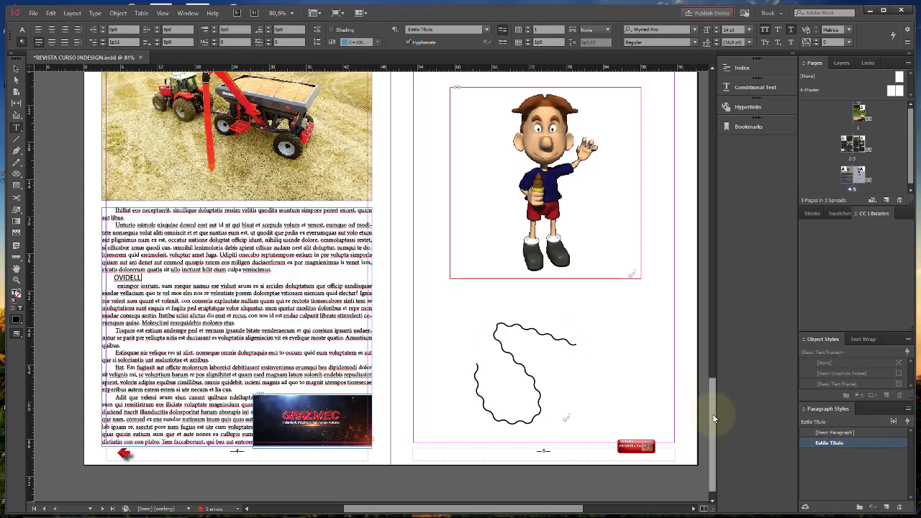
Delete the cartoon character image and the wavy line from page 5
key(Escape)
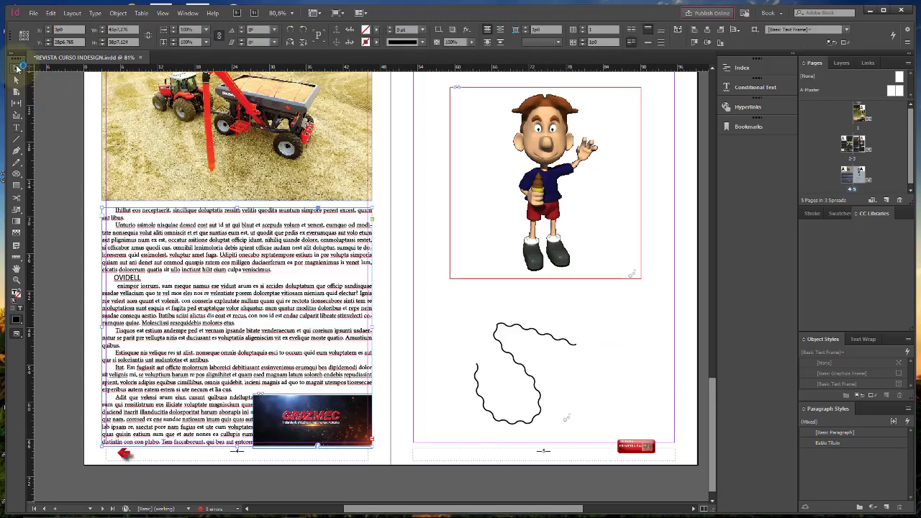
click(601, 226)
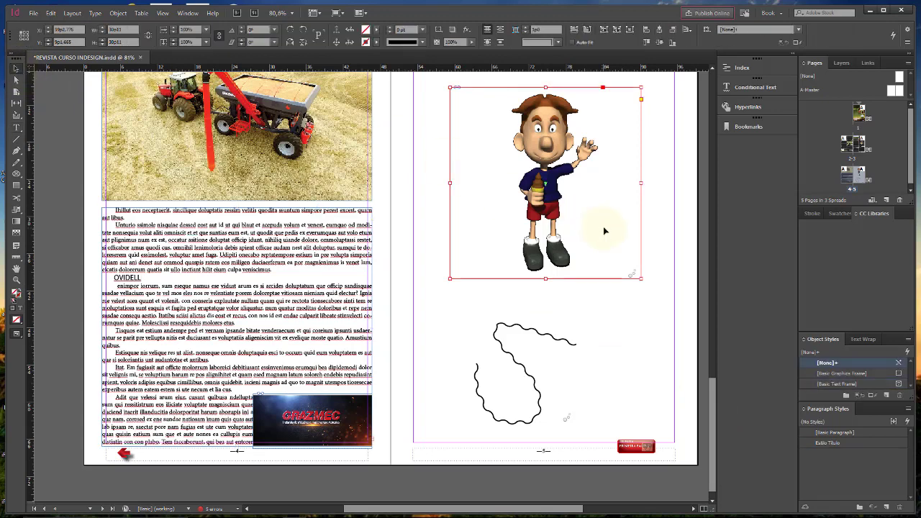
key(Delete)
key(Delete)
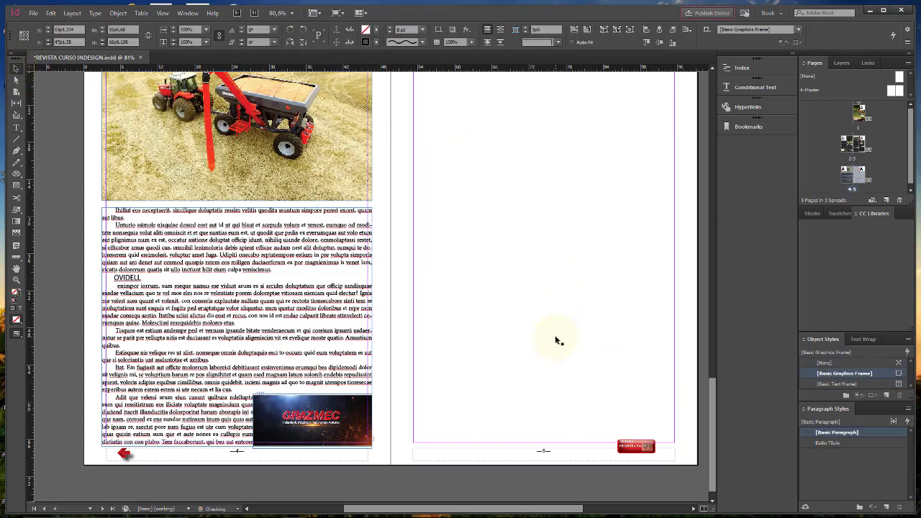
drag(712, 432, 728, 403)
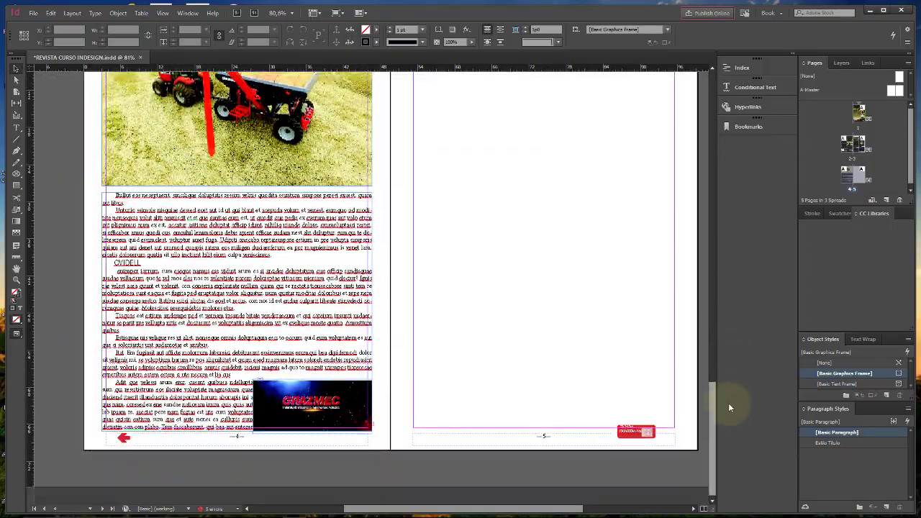